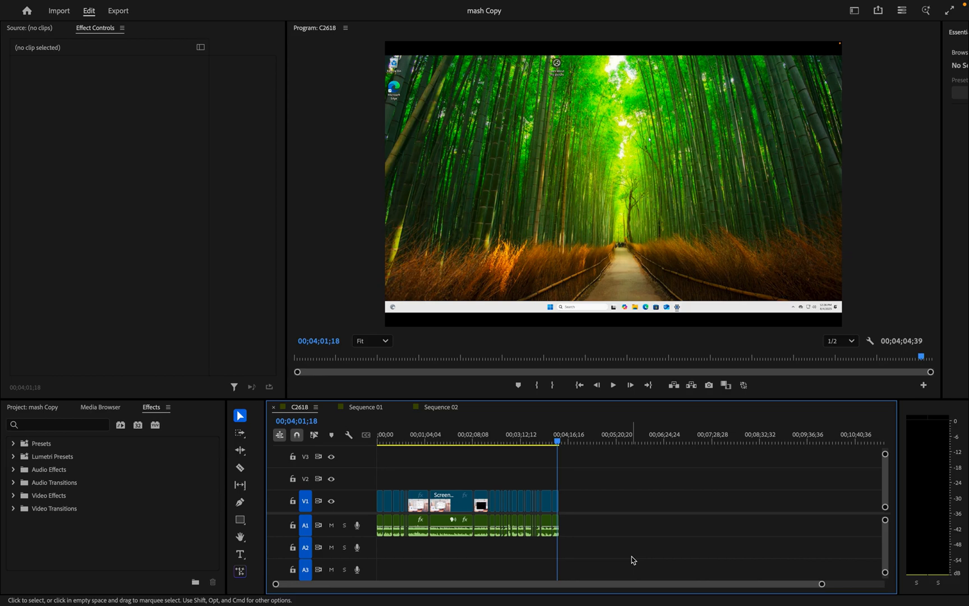
Select the timeline clips, launch the C2618 export, then cancel the Rendering Required Audio Files dialog.
drag(622, 546, 378, 486)
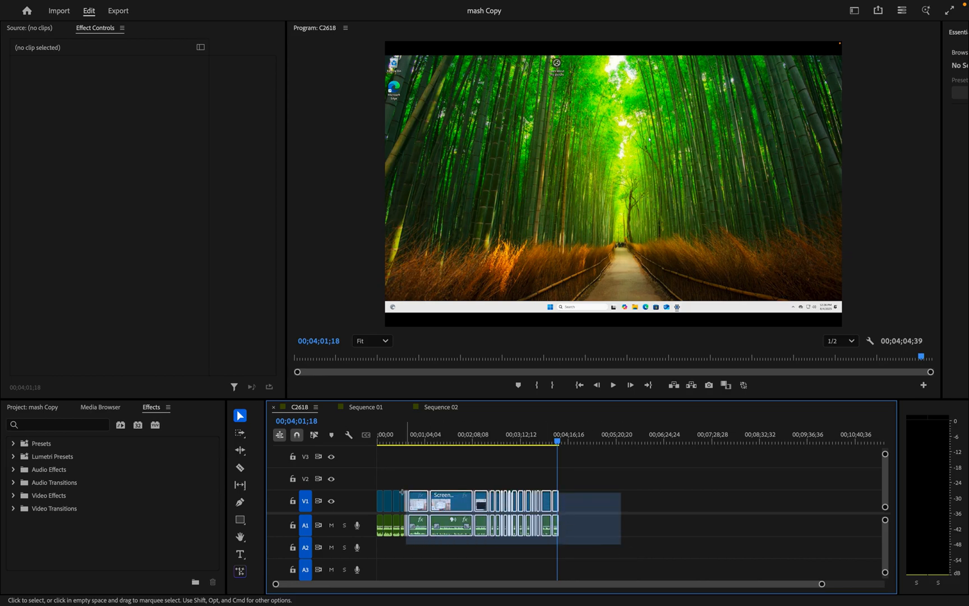
click(118, 11)
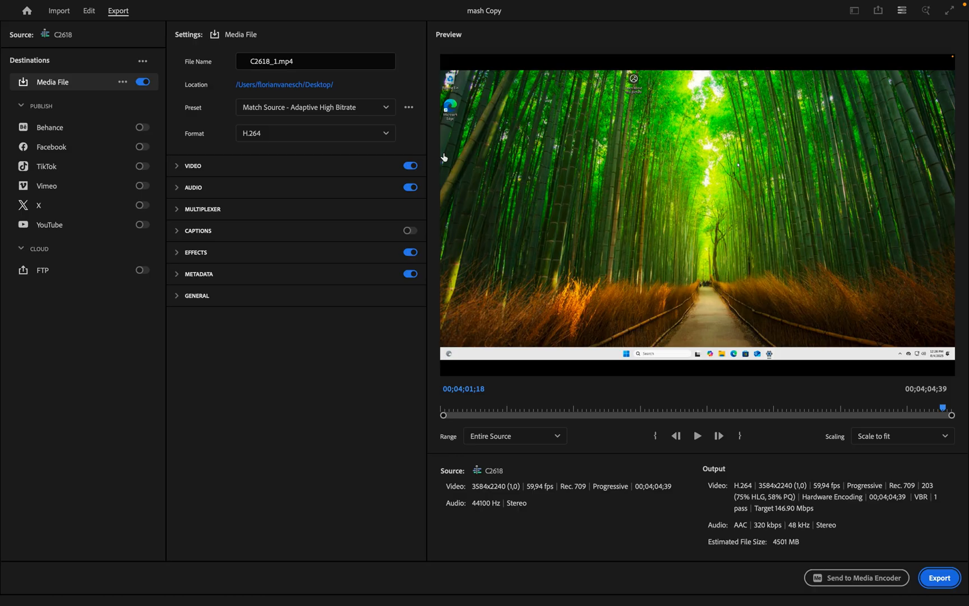
click(930, 576)
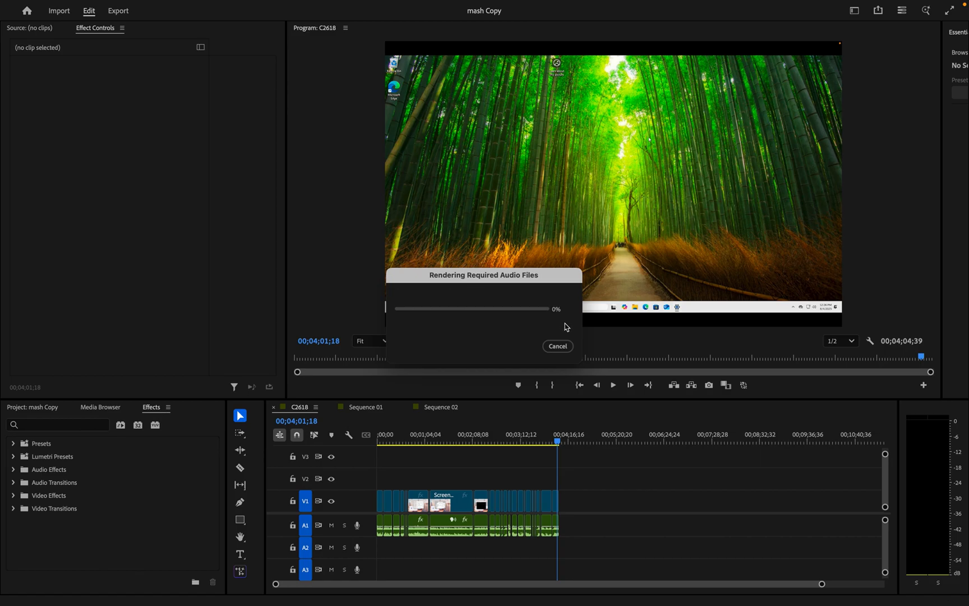
click(558, 346)
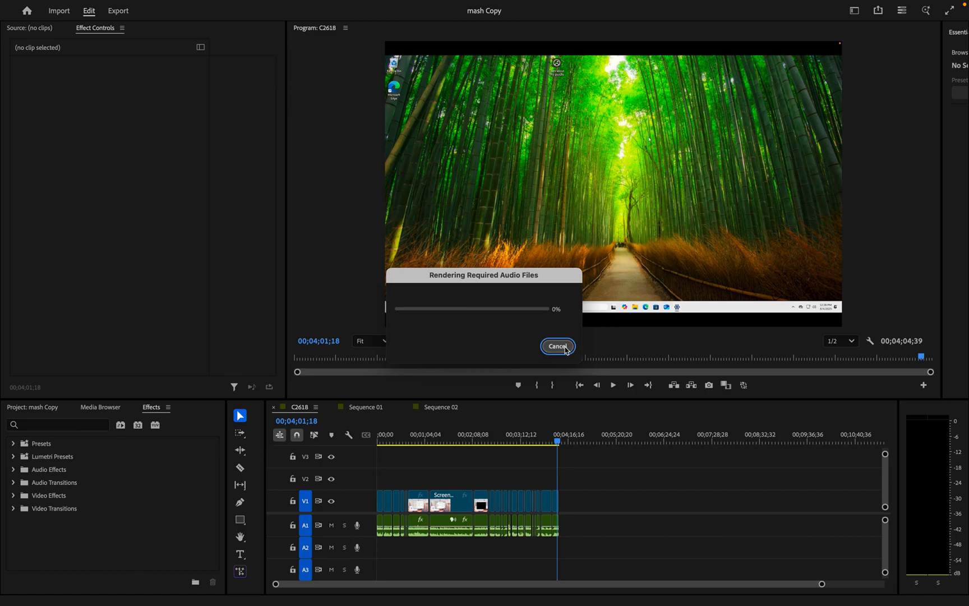
Browse the system, application and Edit menus without choosing anything.
click(13, 7)
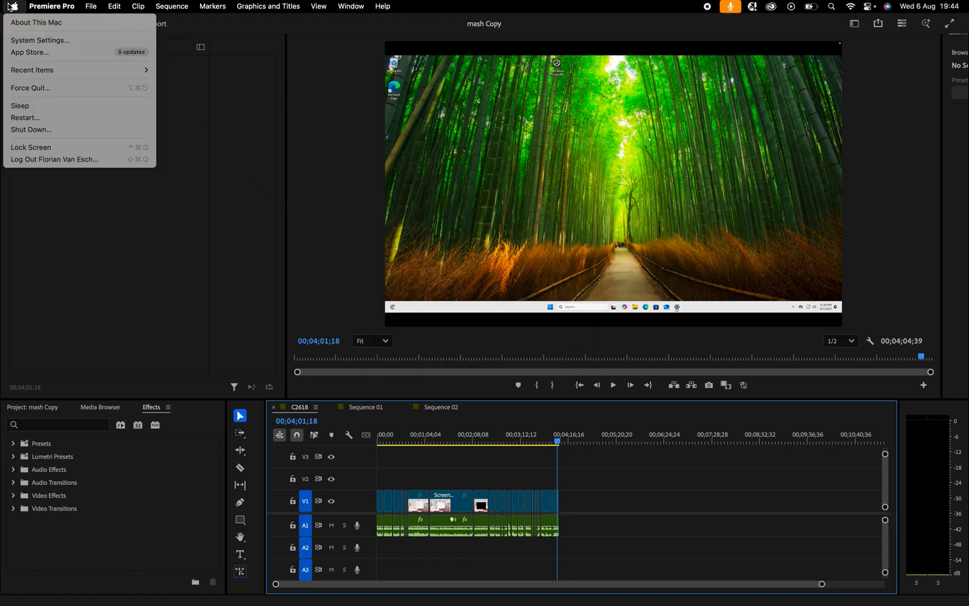
click(37, 22)
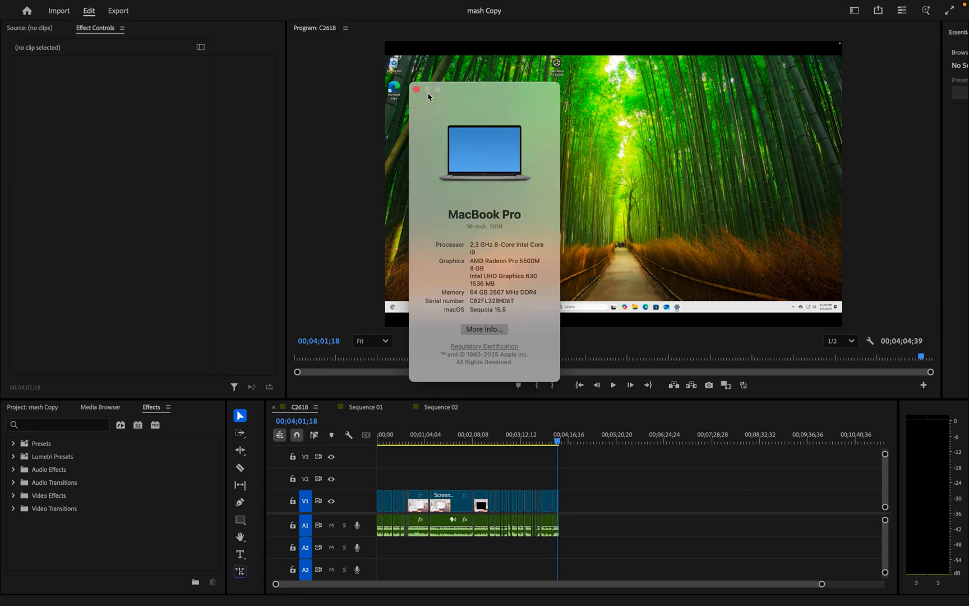
click(417, 90)
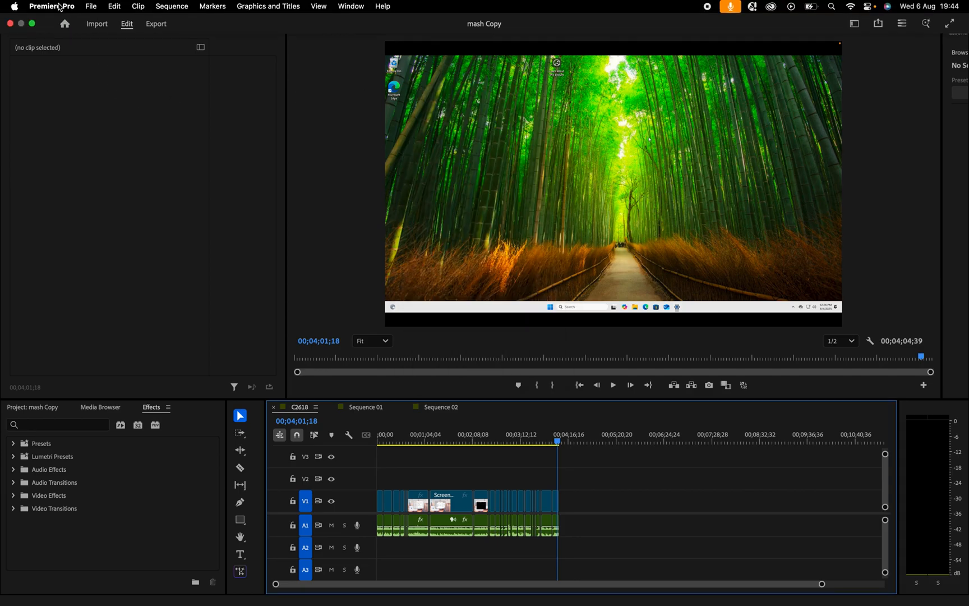
click(52, 6)
mouse_move(76, 40)
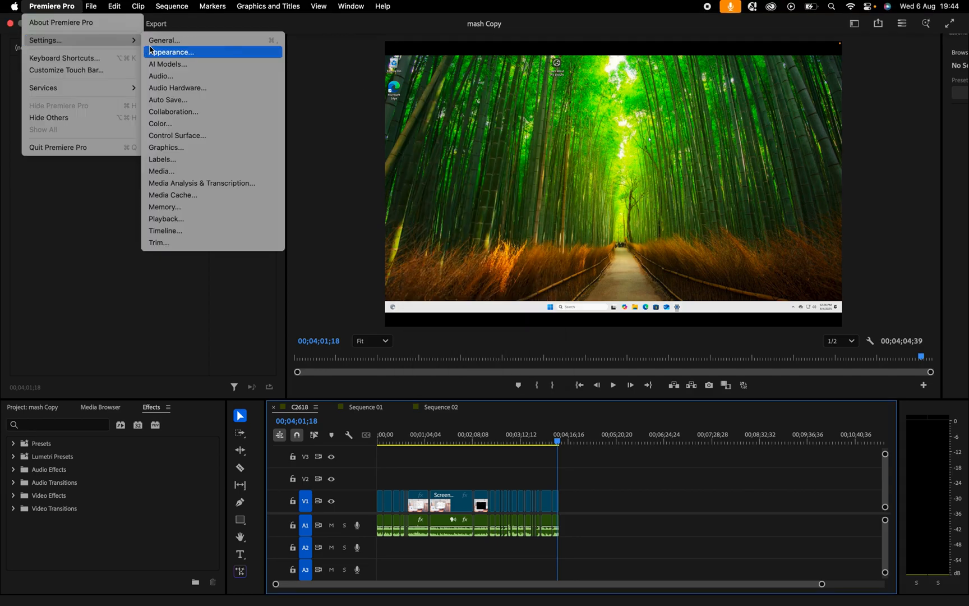
click(107, 200)
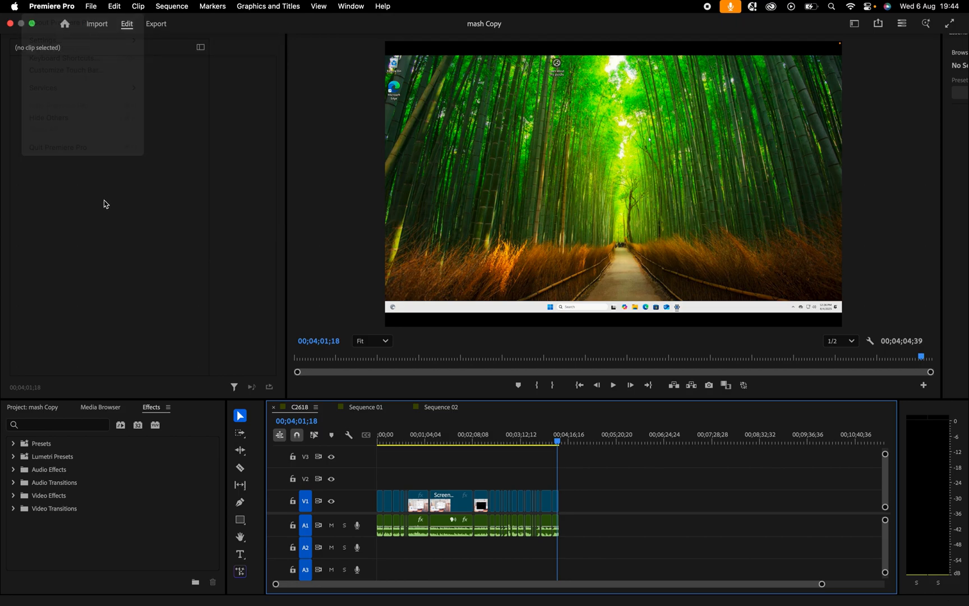
click(114, 6)
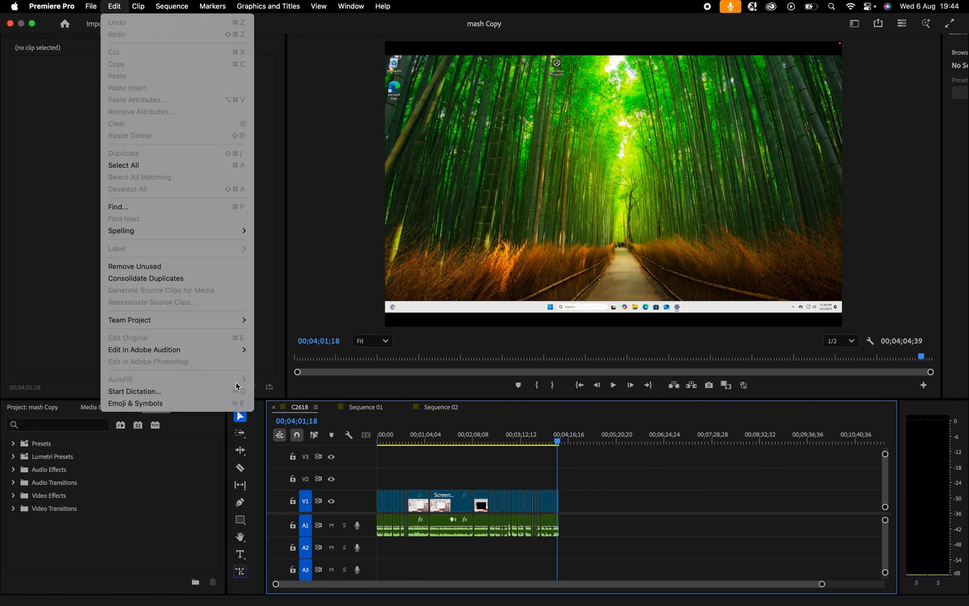
click(314, 247)
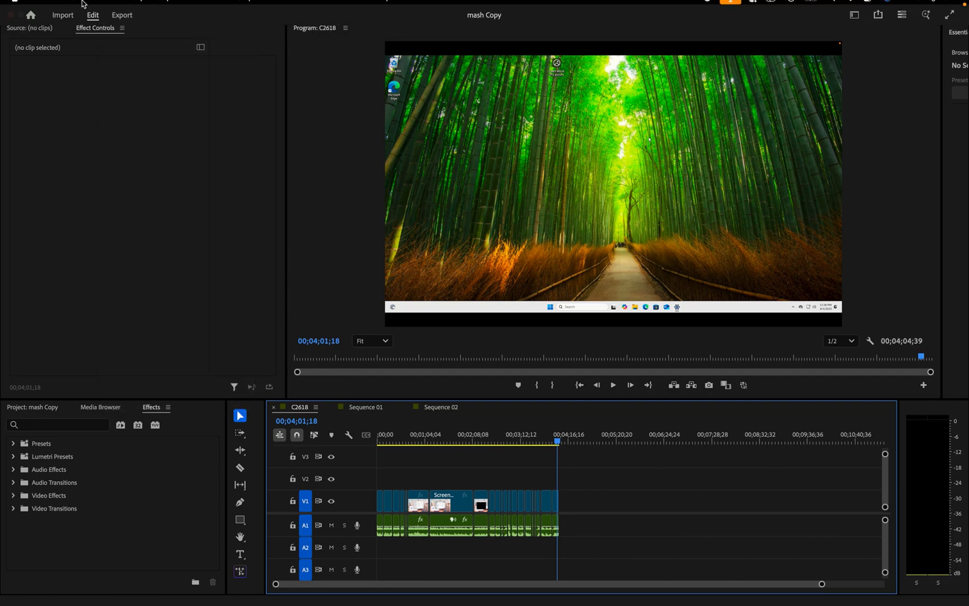
Choose Settings > General from the Premiere Pro menu to show the Preferences dialog.
click(52, 6)
mouse_move(79, 41)
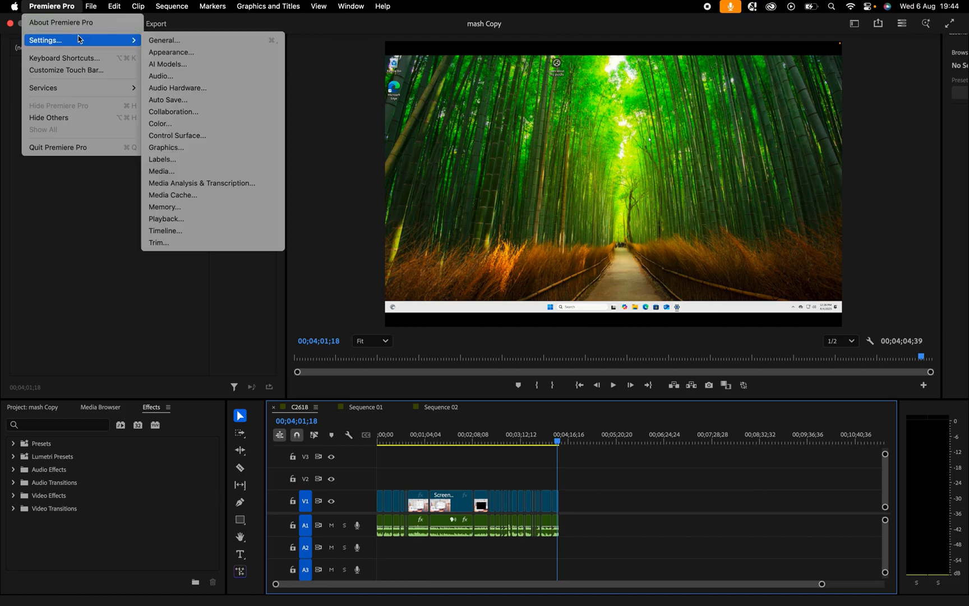
click(164, 42)
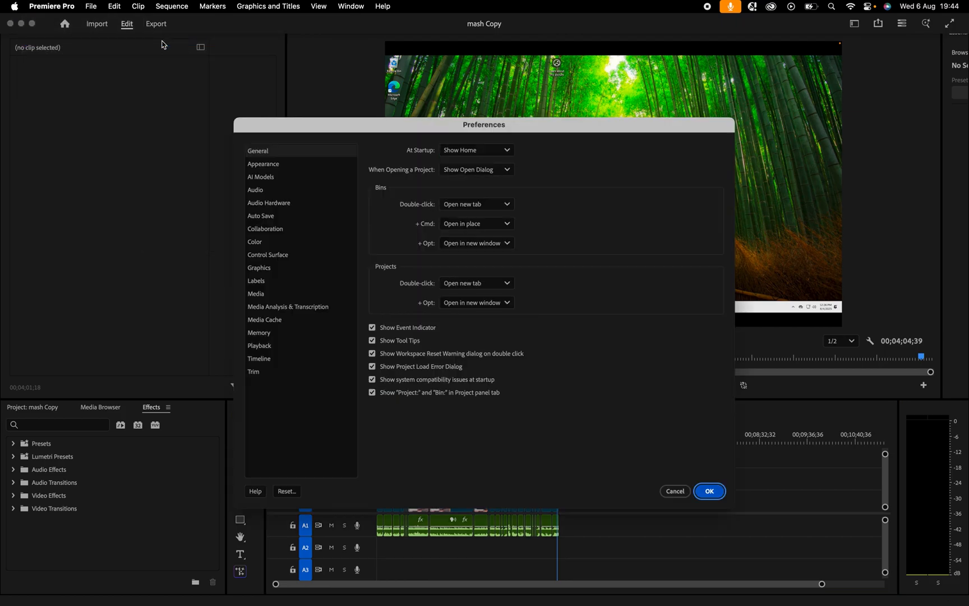
In Media Cache preferences, delete the unused media cache files and confirm with OK.
click(265, 319)
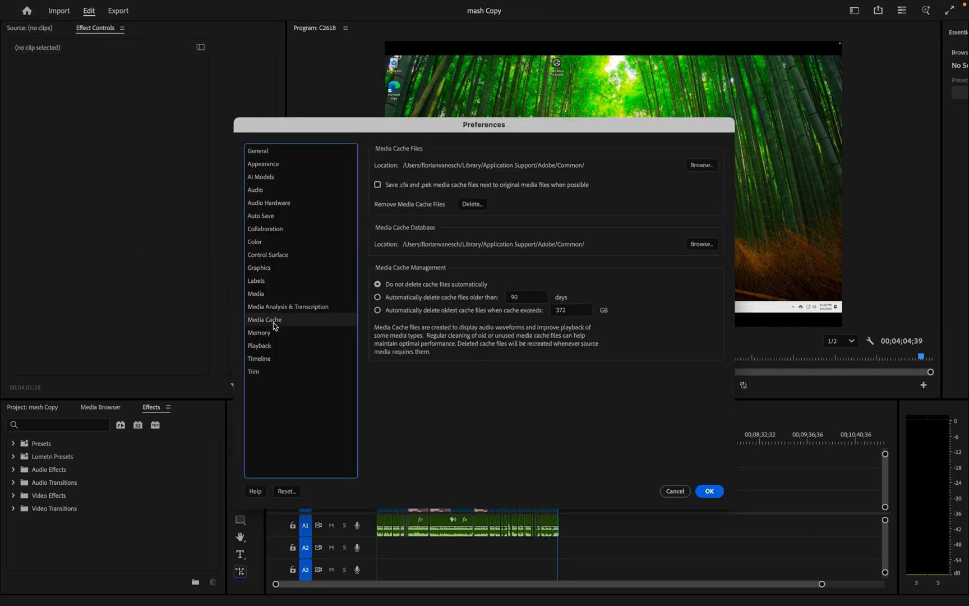
click(473, 204)
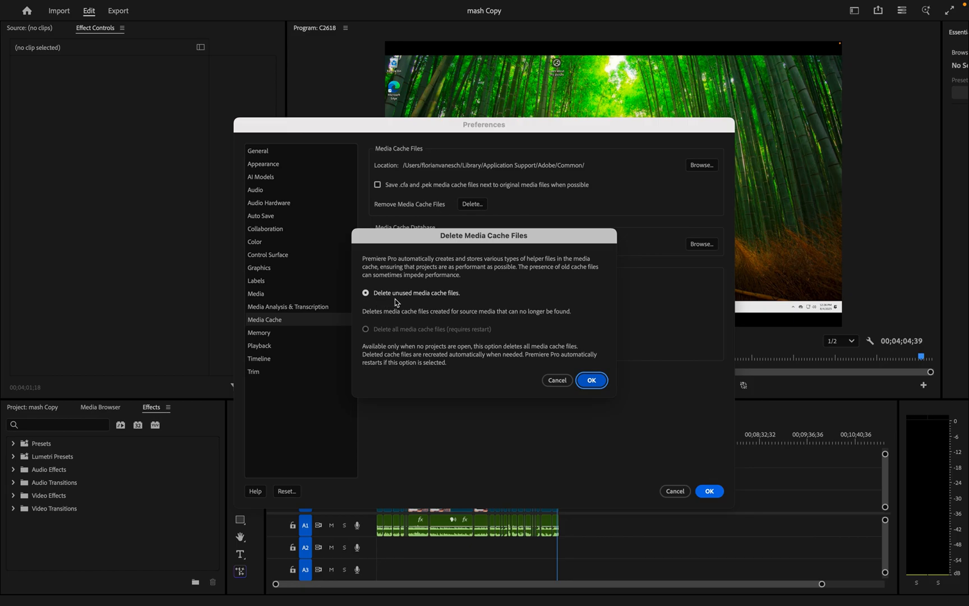
click(592, 380)
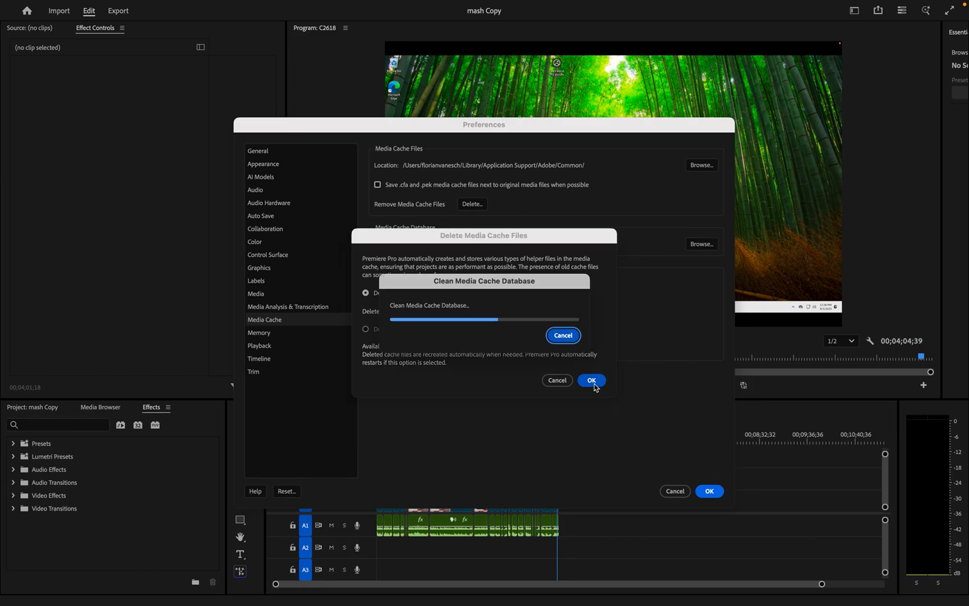
click(709, 491)
Save the project, switch to Export, and bring up the output Location dialog for C2618.
key(ctrl+s)
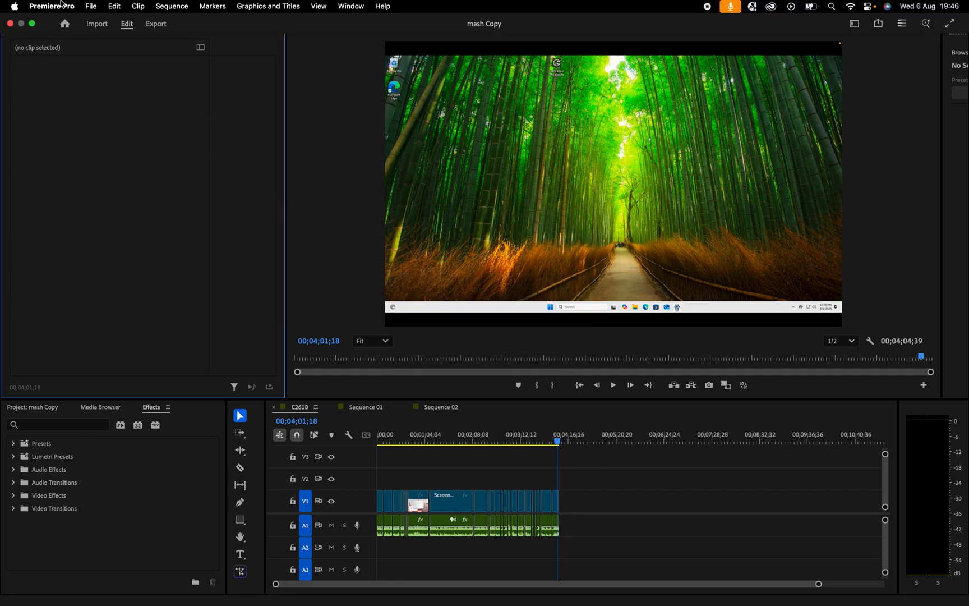
click(11, 22)
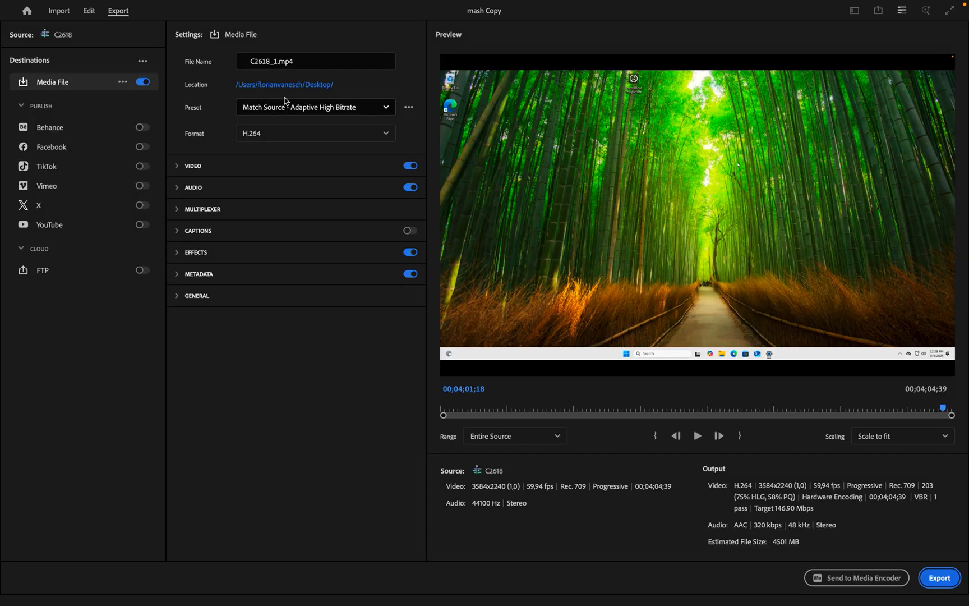
click(289, 84)
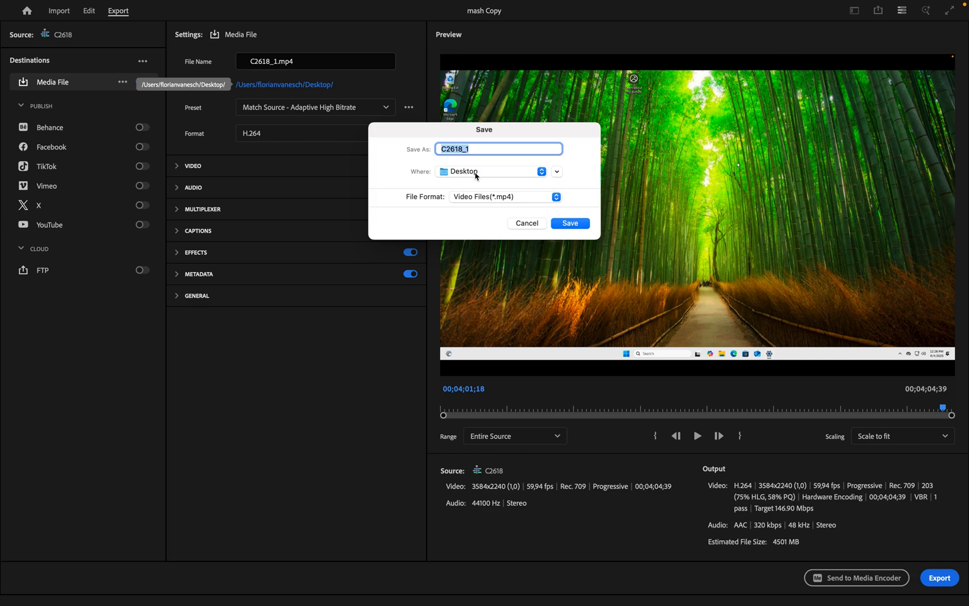
Set the export destination to Downloads as 'Mash copy copy.mp4' and save.
click(475, 173)
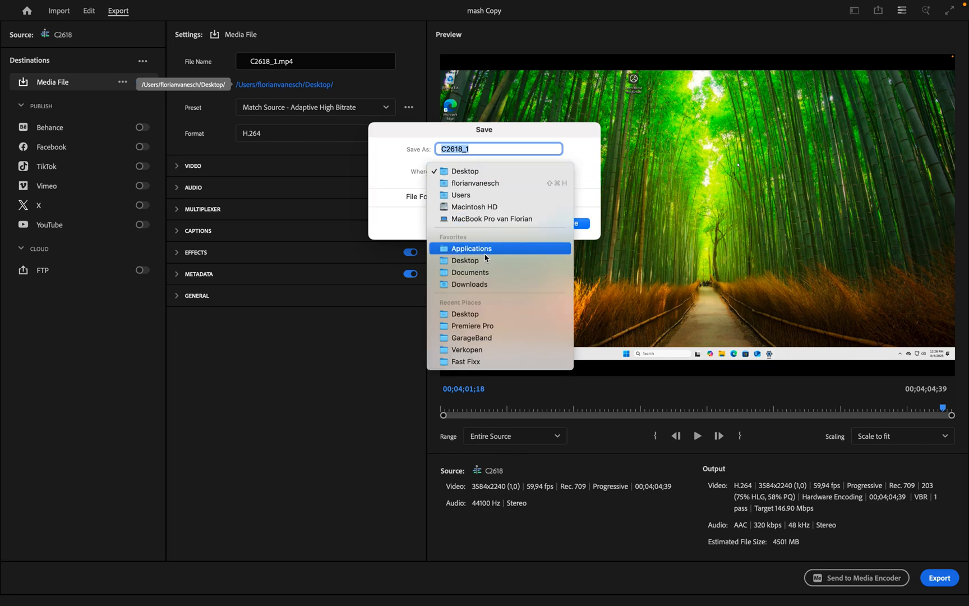
click(484, 286)
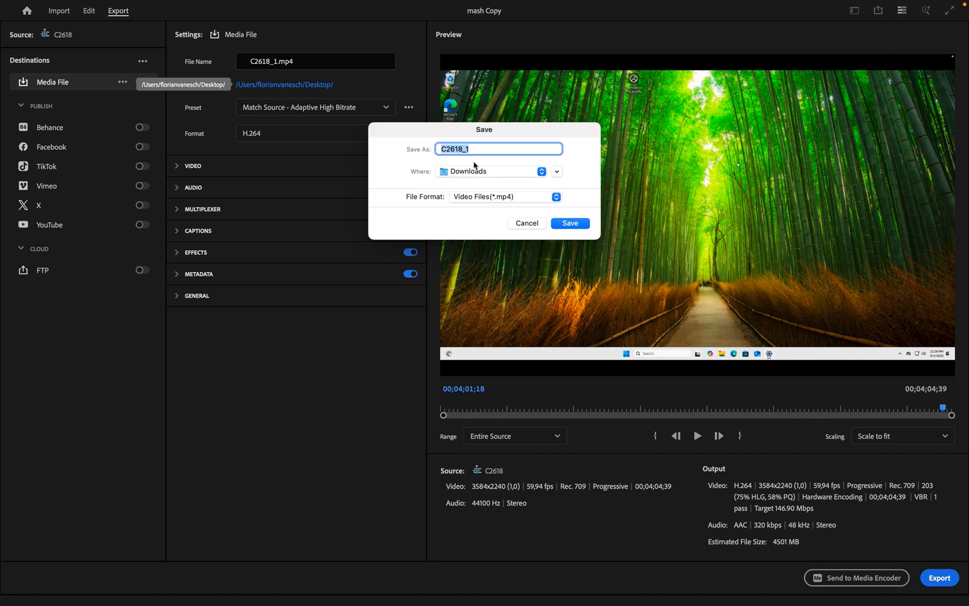
text(Mash copy copy)
click(570, 224)
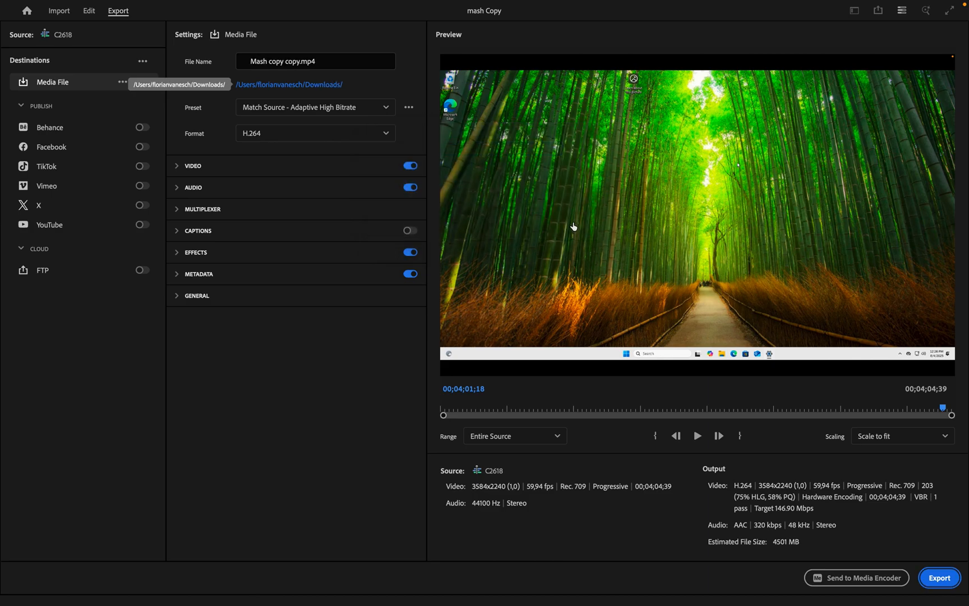
Start the C2618 export, letting the required audio files render.
click(944, 582)
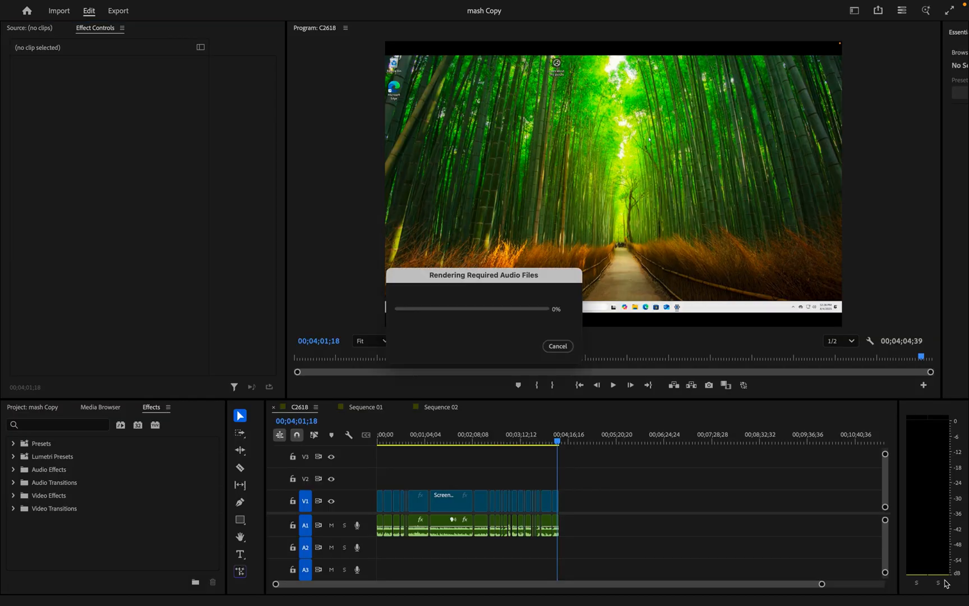